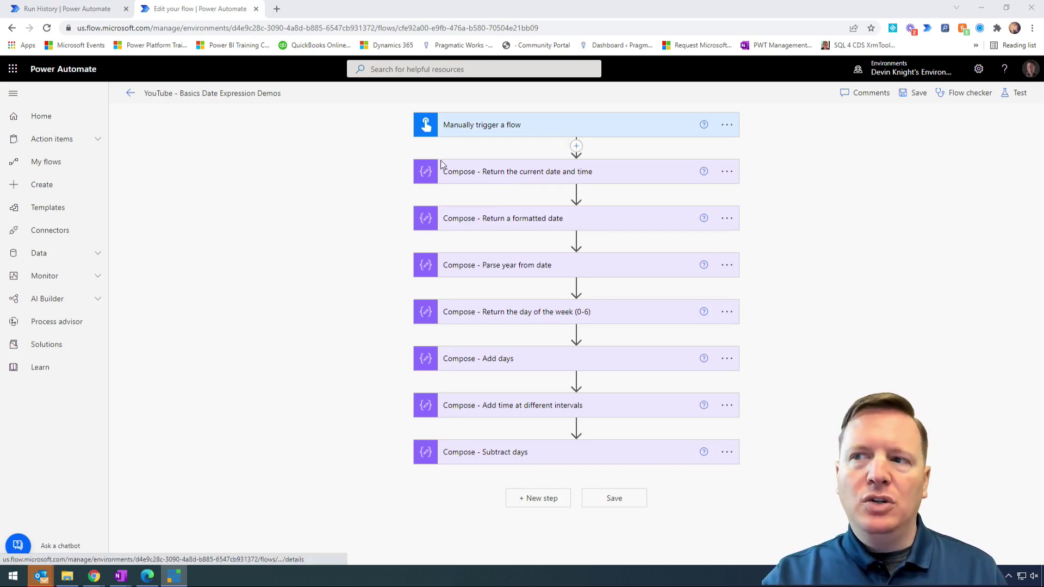
Step: Expand the "Return the current date and time" Compose action and view the expression in its input
left_click(492, 177)
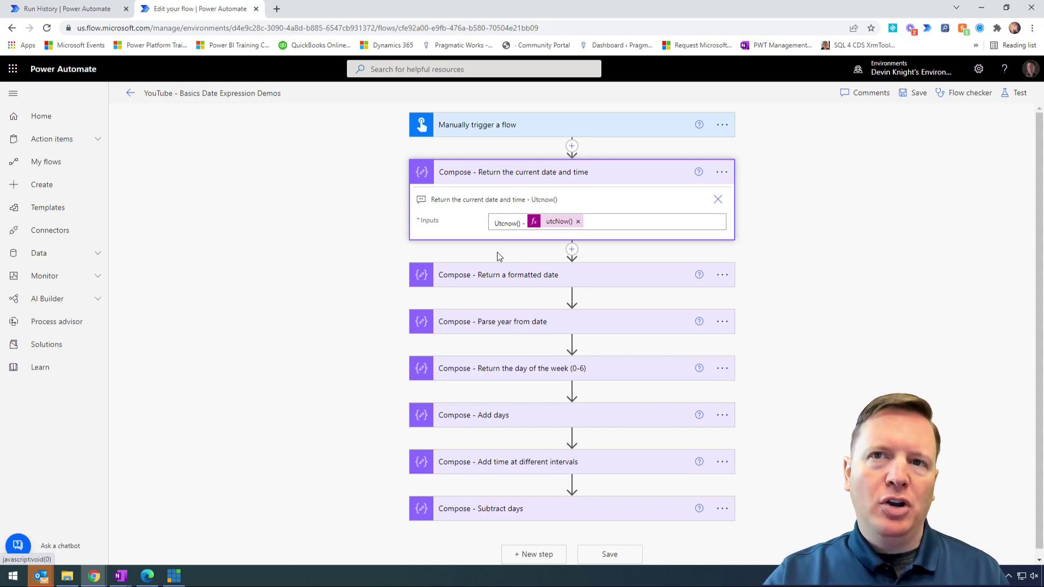
left_click(559, 222)
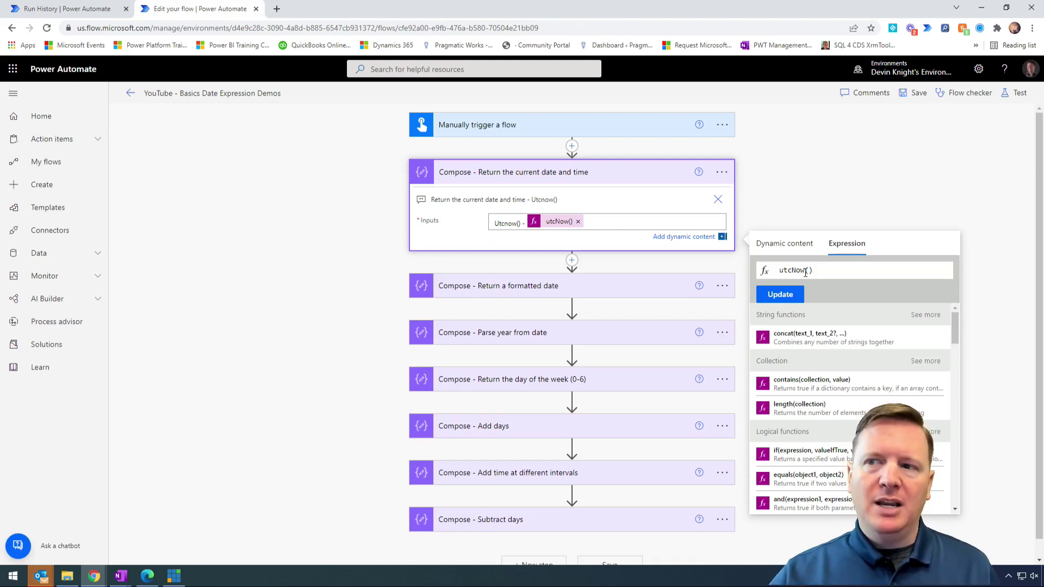
left_click(800, 211)
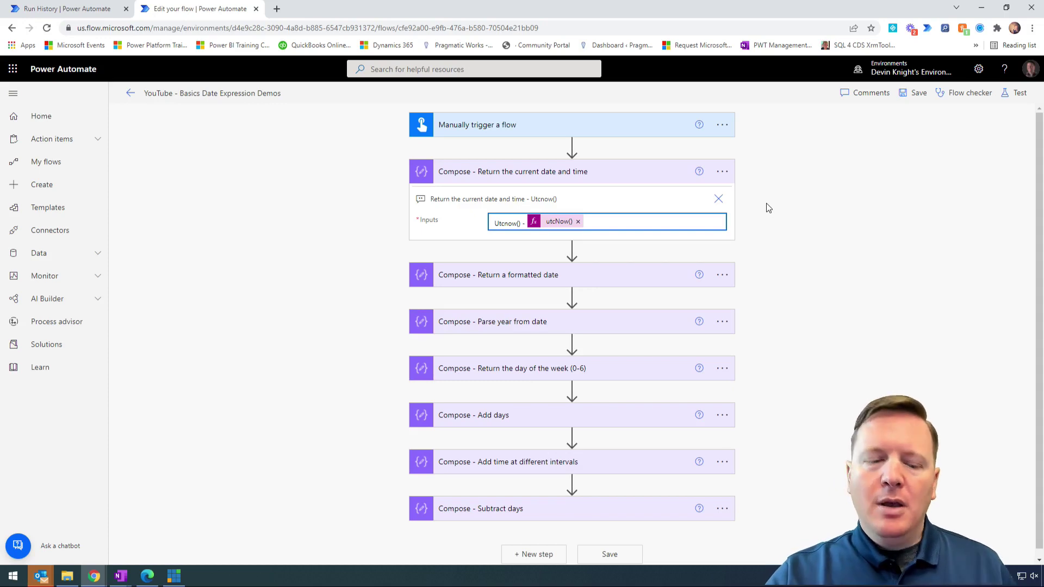
Step: Expand the "Return a formatted date" Compose action and examine the date format in its formatDateTime expression
left_click(616, 280)
scroll(790, 218, "down", 2)
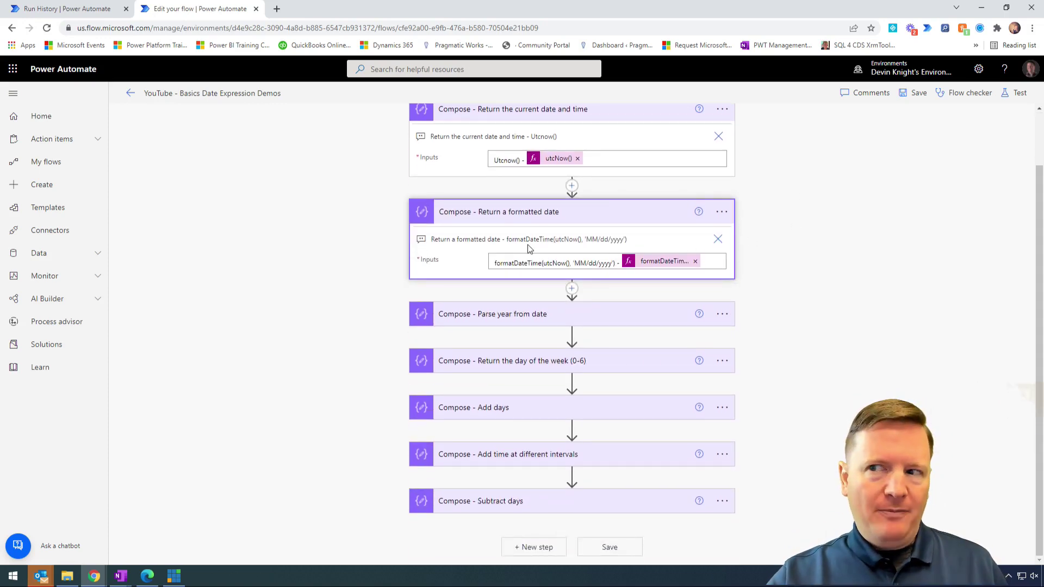
left_click(667, 267)
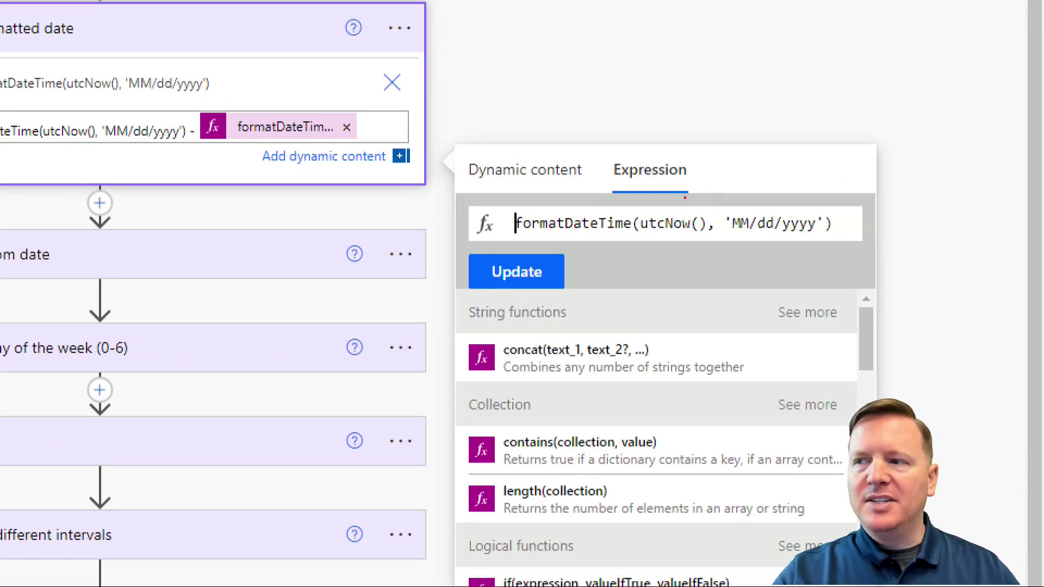
left_click_drag(714, 204, 827, 234)
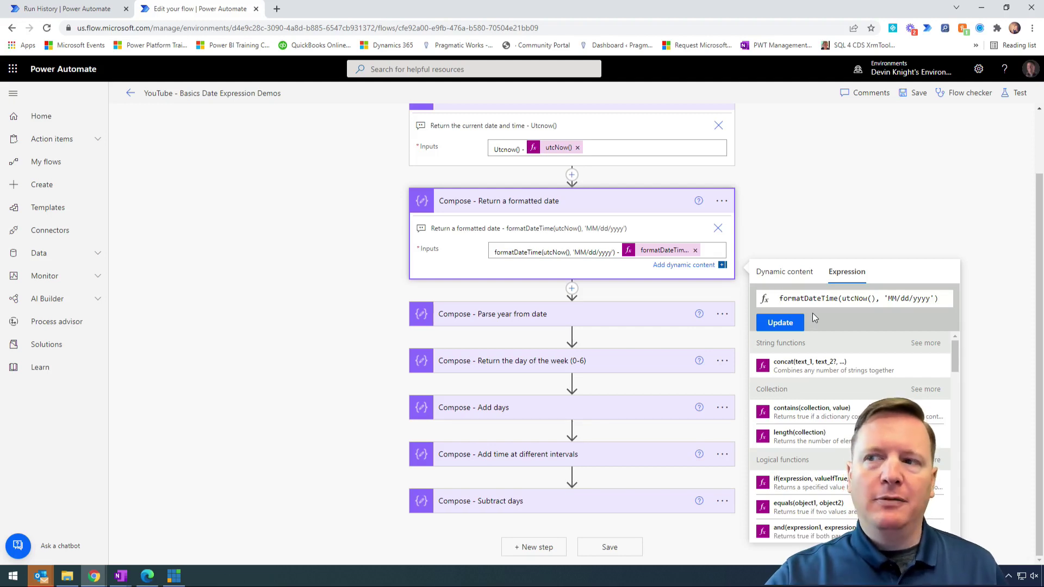
left_click(771, 233)
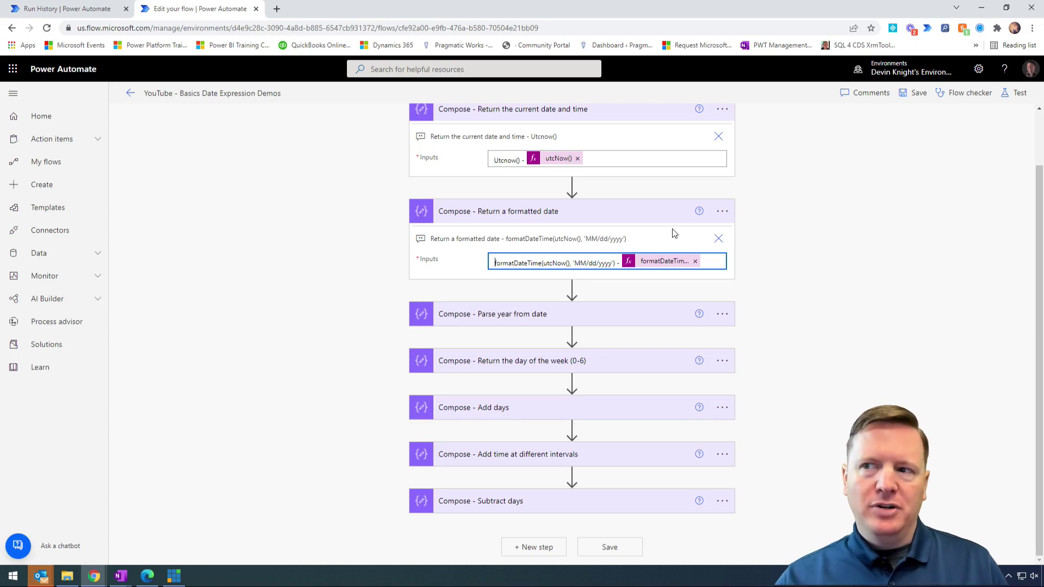
left_click(664, 262)
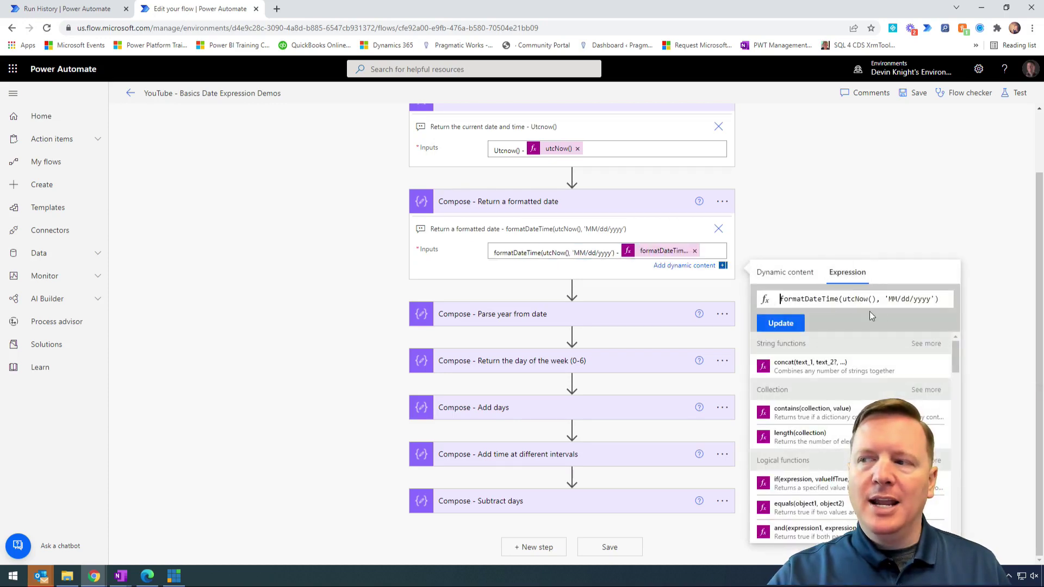
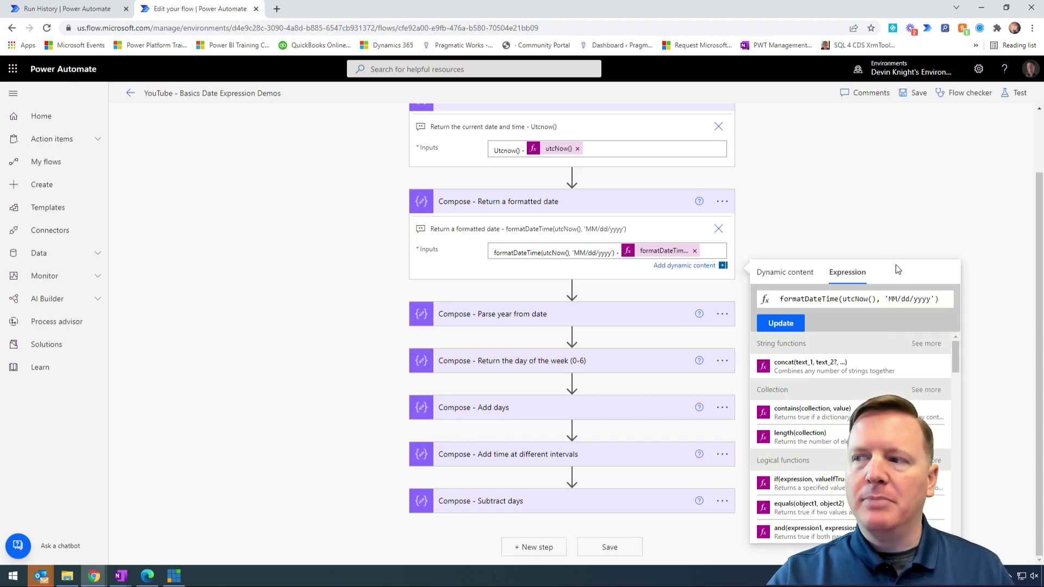
left_click(770, 227)
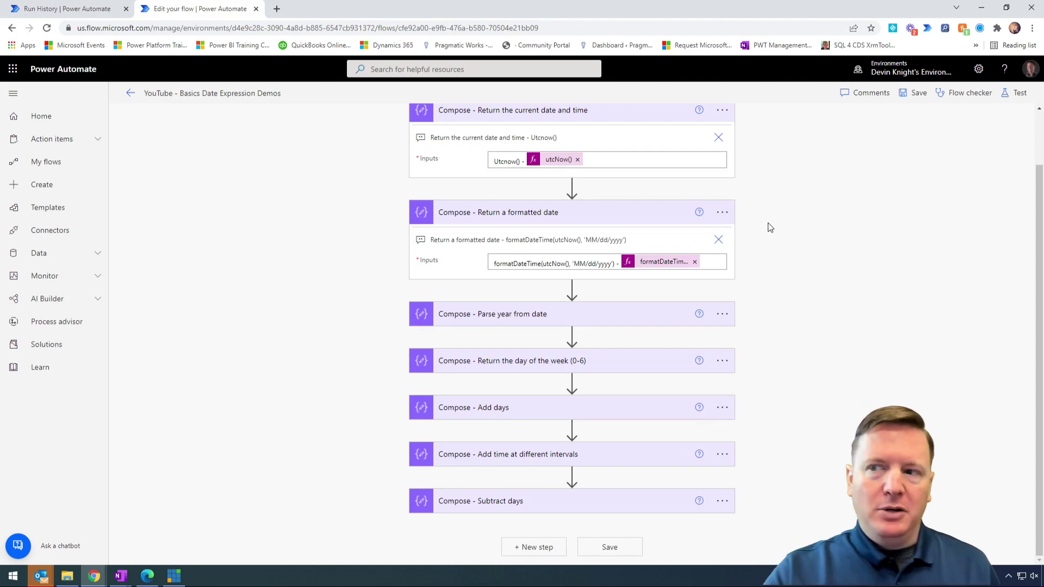
Step: Expand the "Parse year from date" Compose action and view its formatDateTime expression
left_click(643, 319)
scroll(803, 282, "down", 2)
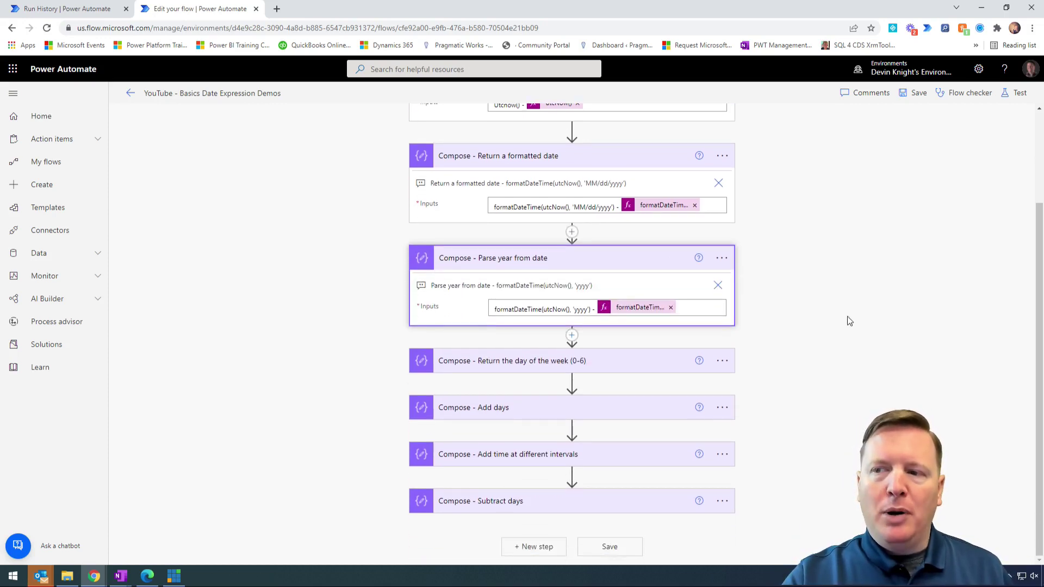
left_click(641, 308)
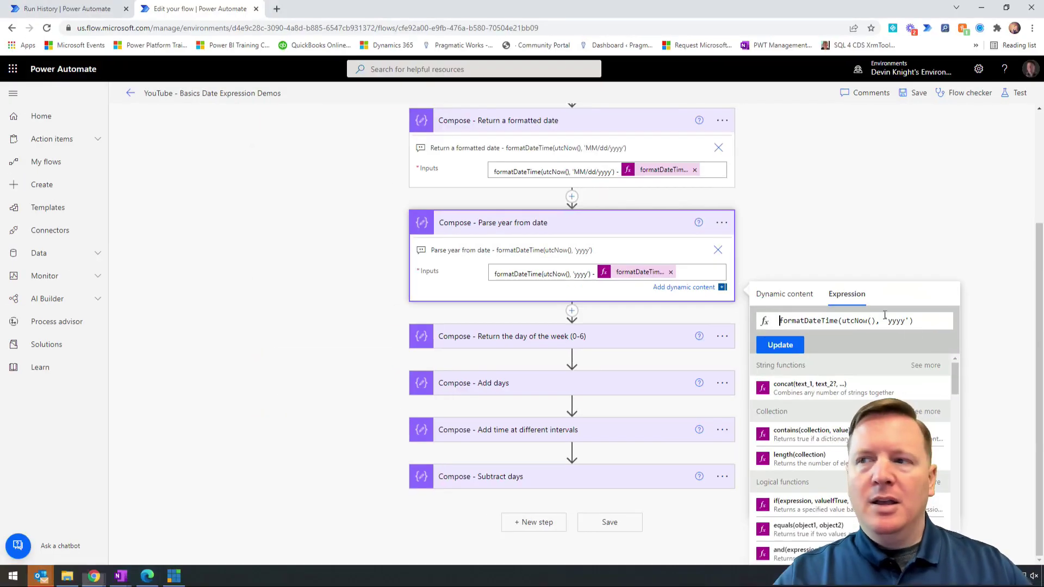
Step: Switch to the flow's run history and review the inputs and outputs of "Return the current date and time"
left_click(55, 9)
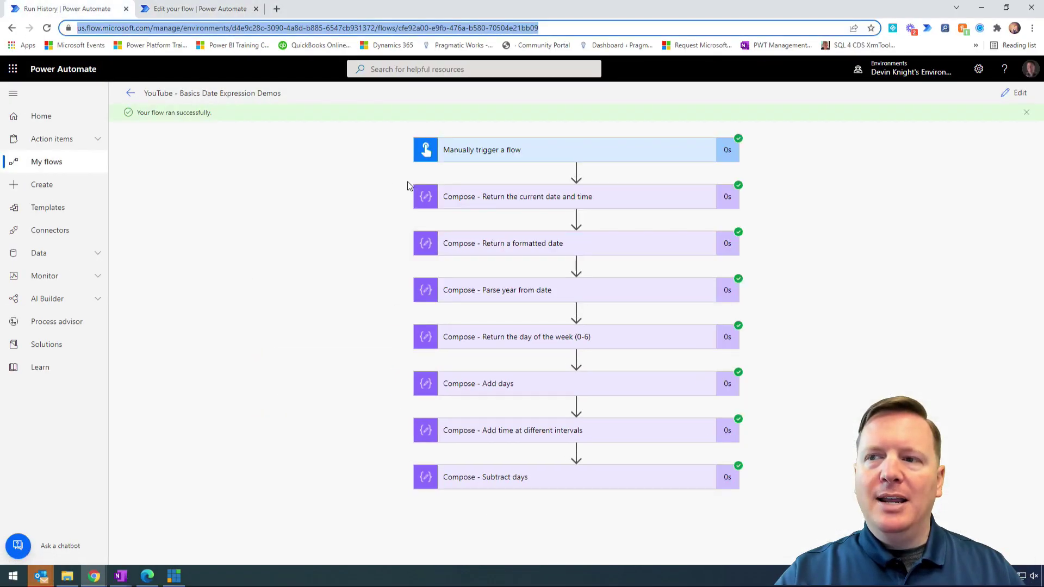
left_click(494, 201)
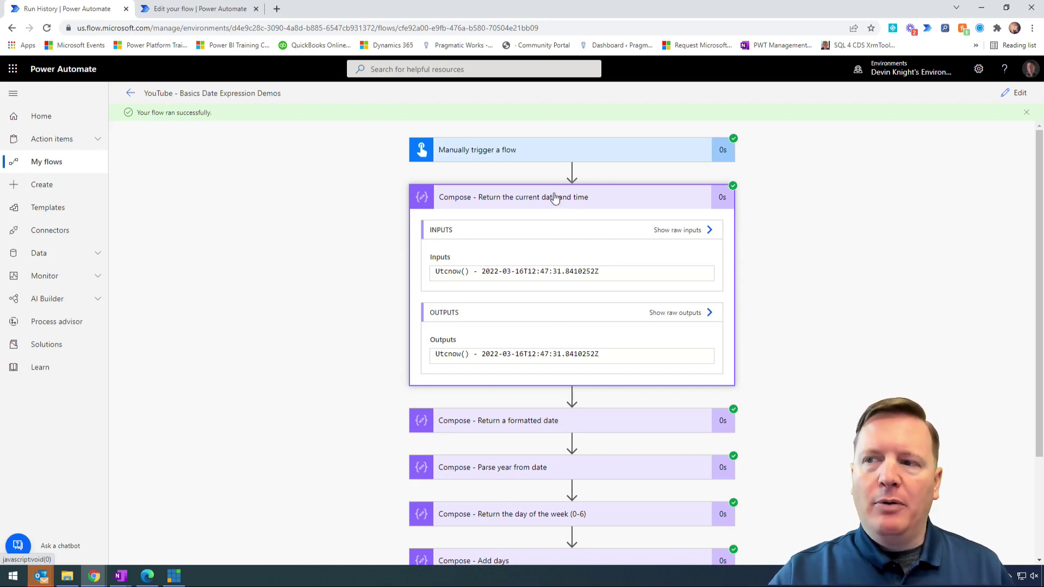
scroll(542, 396, "down", 3)
Step: Review the run result of "Return a formatted date" and highlight the formatted date in its inputs
left_click(524, 298)
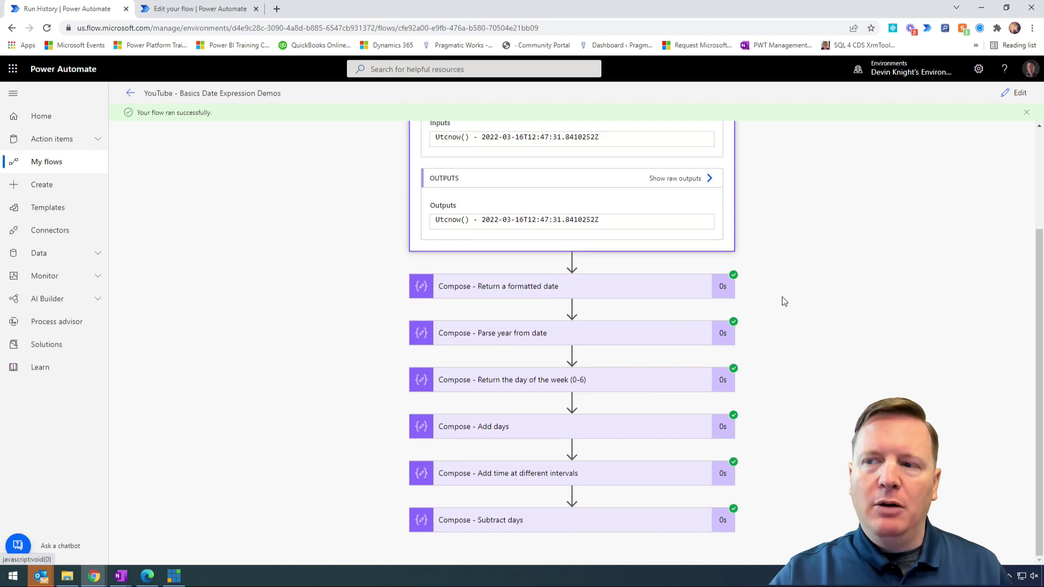
scroll(798, 301, "down", 3)
left_click_drag(654, 196, 612, 202)
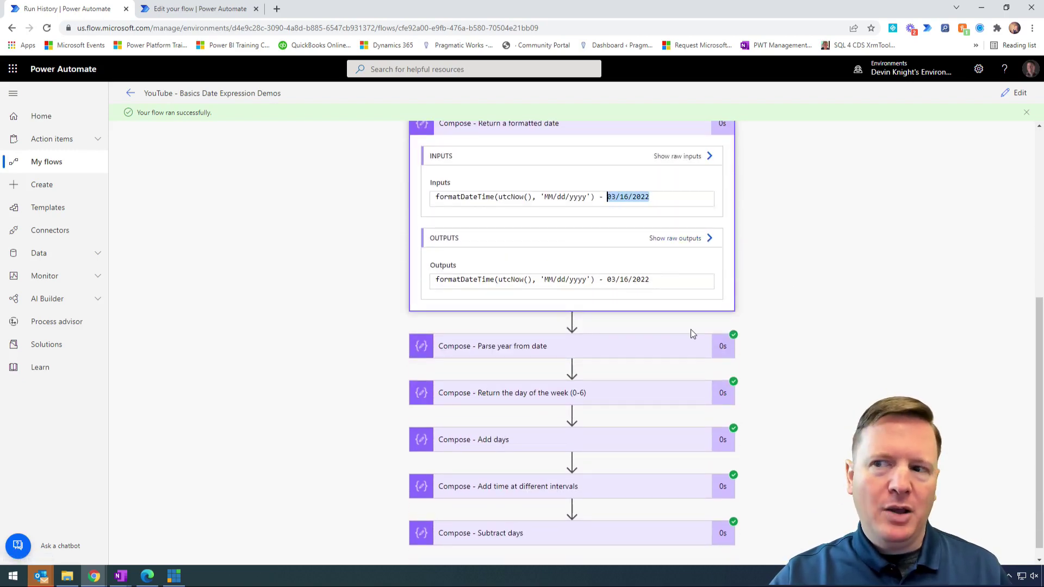
Step: Review the run result of "Parse year from date" and highlight the returned year in its inputs
scroll(778, 255, "down", 1)
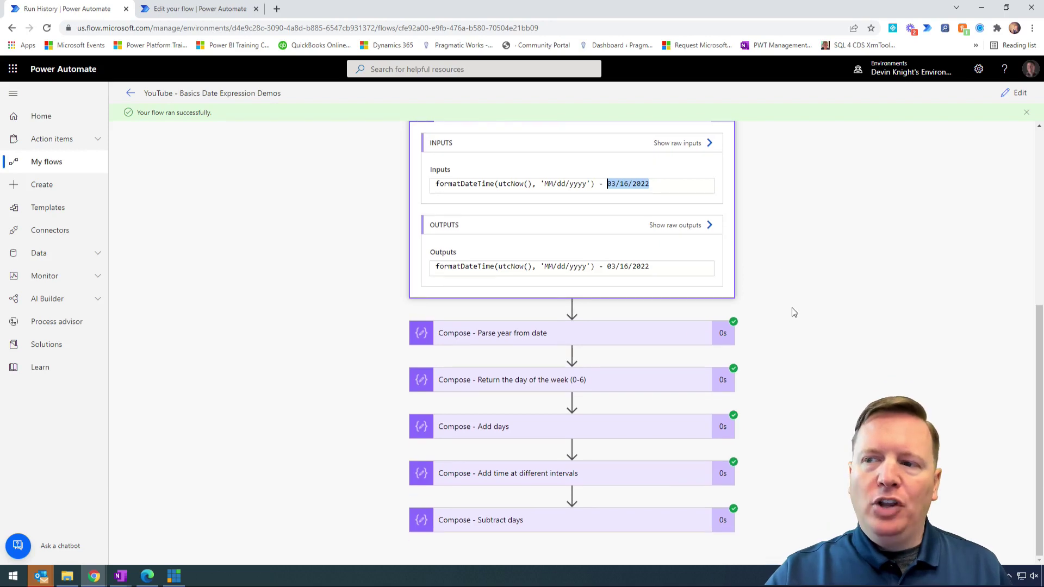
left_click(680, 335)
scroll(808, 257, "down", 3)
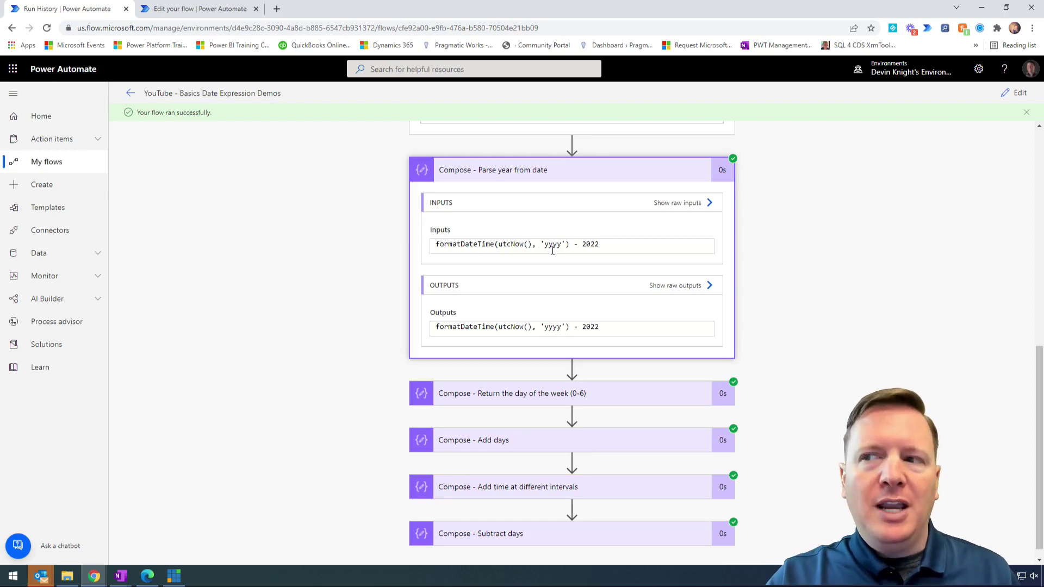
left_click_drag(601, 245, 585, 255)
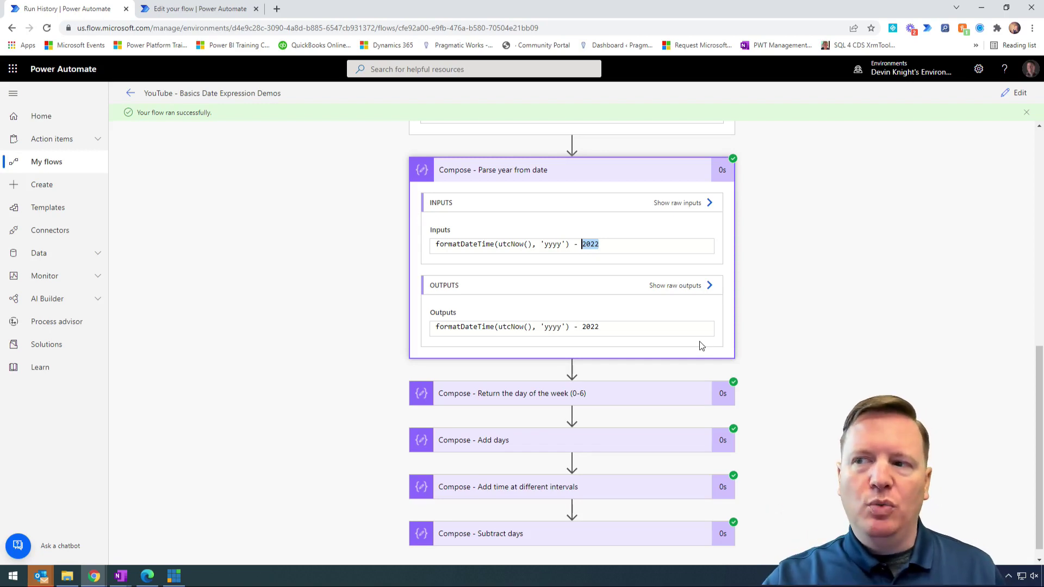
Step: Review the run result of "Return the day of the week (0-6)", highlighting its dayOfWeek expression, and collapse the action
scroll(763, 309, "down", 1)
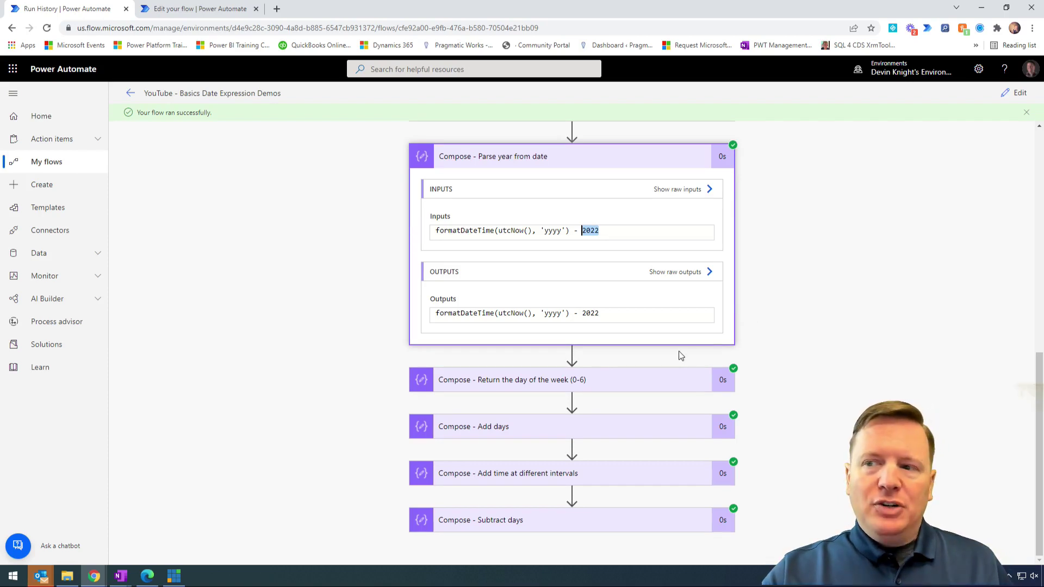
left_click(655, 383)
scroll(805, 316, "down", 3)
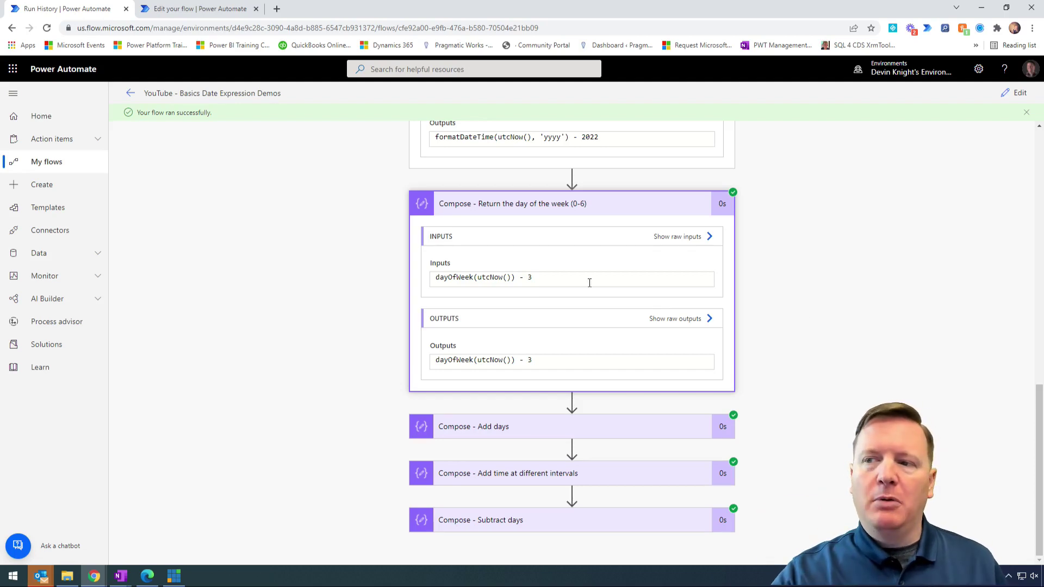
left_click_drag(514, 277, 419, 280)
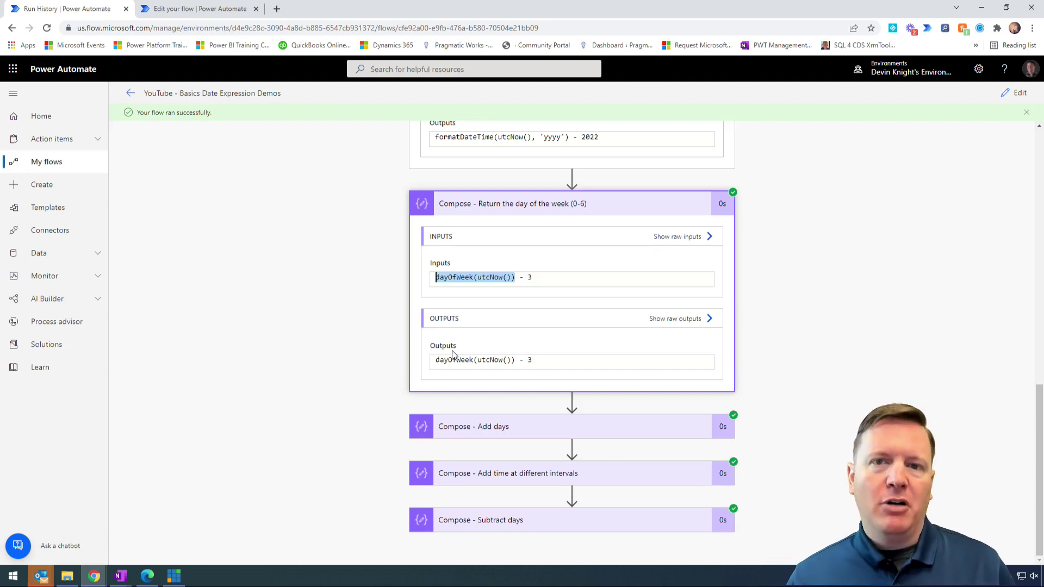
left_click(481, 203)
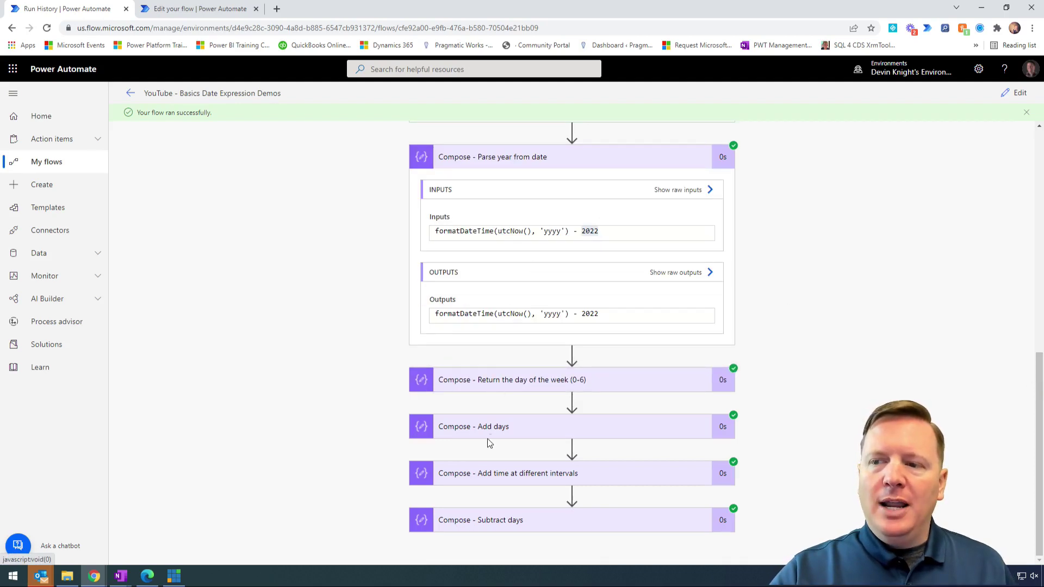
Step: Review the run result of "Add days", highlighting its addDays expression, and collapse the action
left_click(690, 429)
scroll(690, 428, "down", 3)
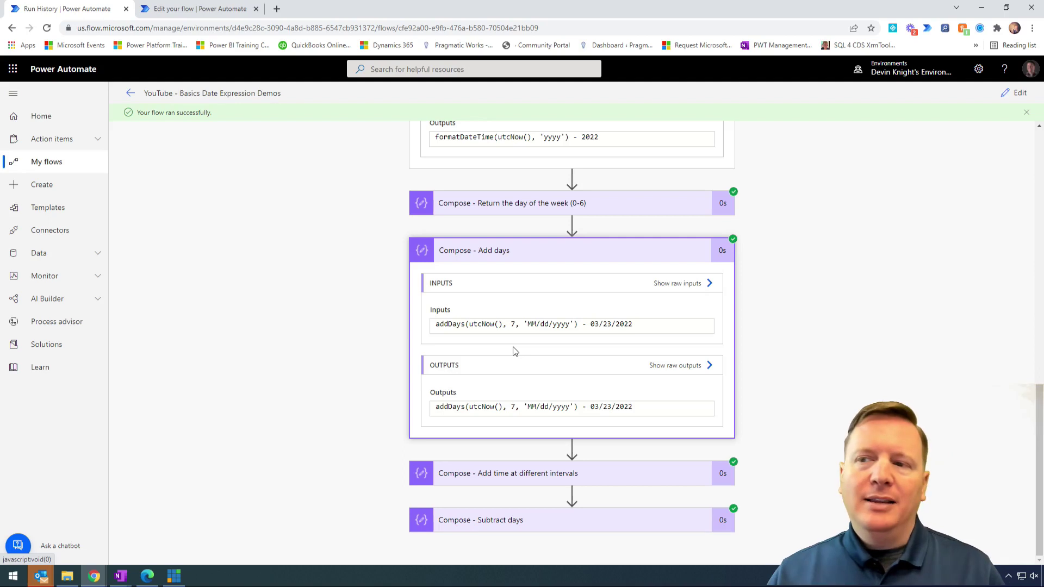
left_click_drag(576, 324, 420, 333)
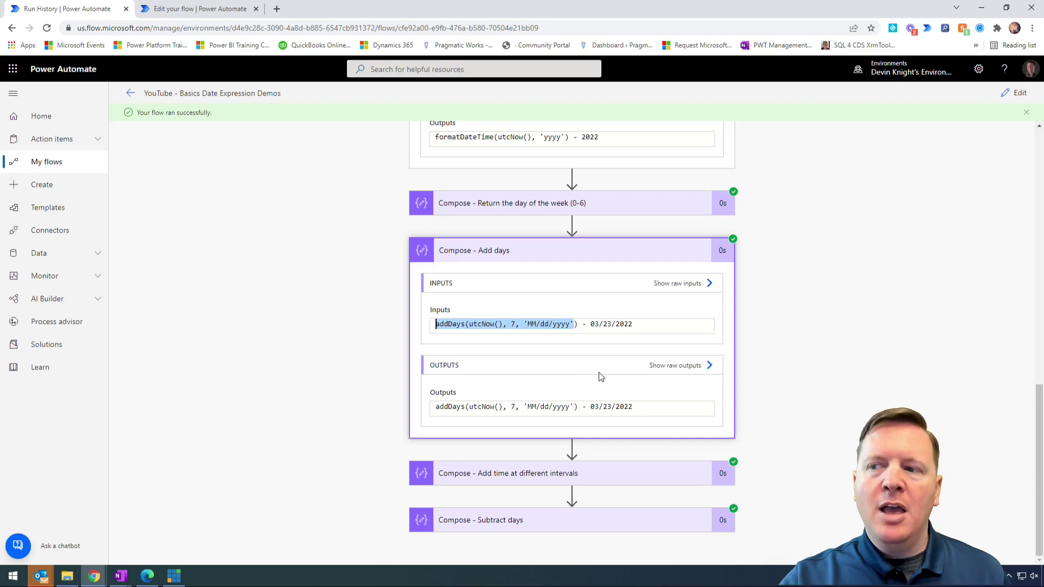
left_click(520, 257)
Step: Review the run result of "Add time at different intervals", highlighting the addToTime expression and the resulting date, and collapse the action
left_click(520, 479)
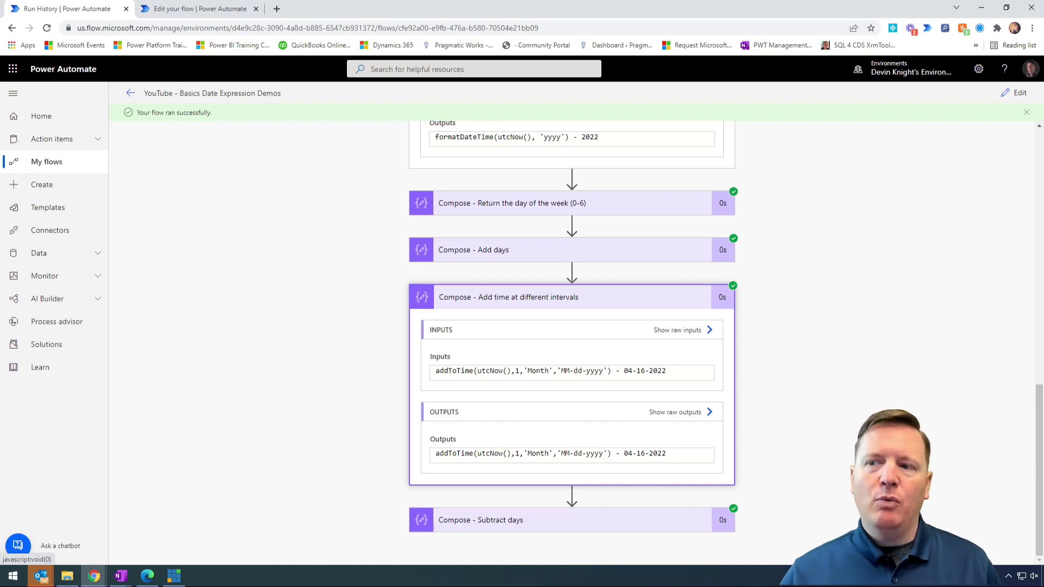
left_click_drag(612, 371, 405, 377)
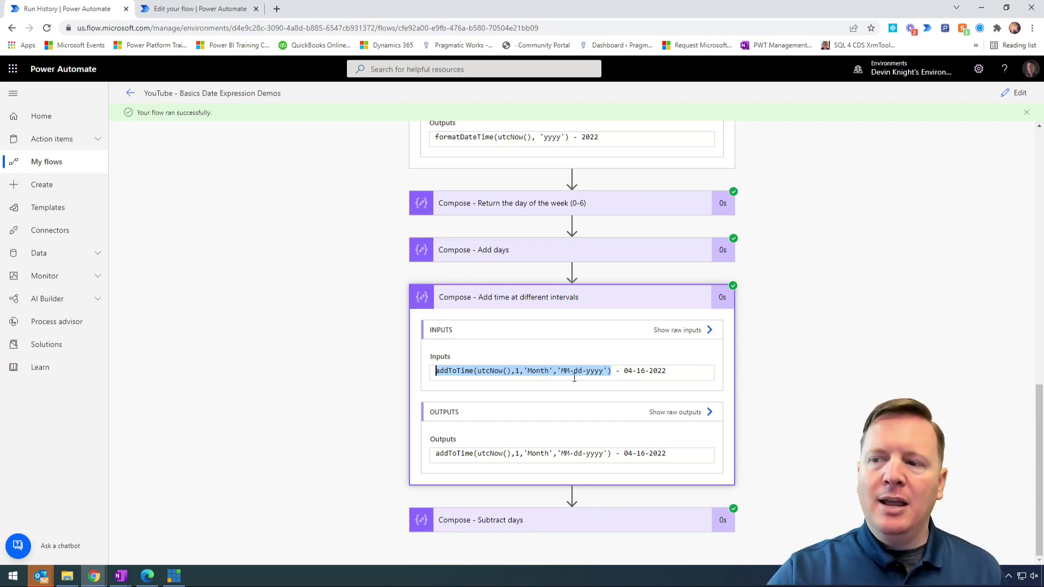
left_click(676, 371)
left_click_drag(676, 371, 624, 371)
left_click(668, 371)
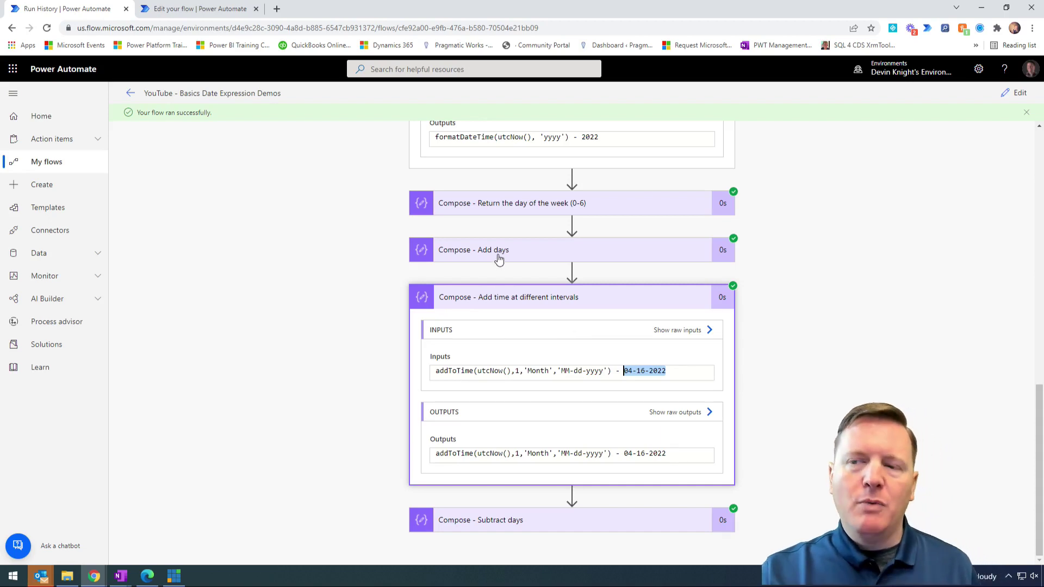
left_click(492, 296)
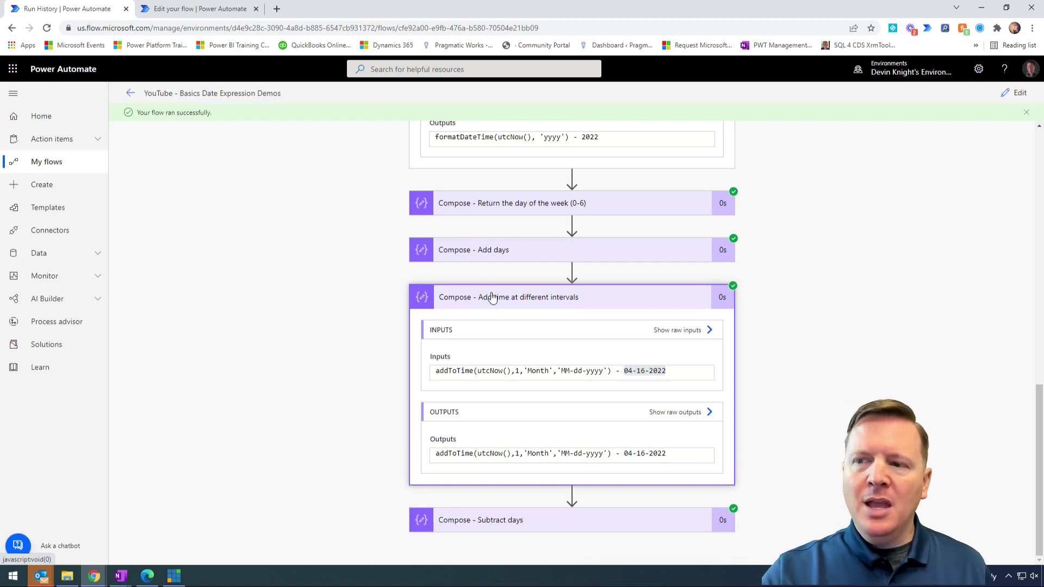
Step: Review the run result of "Subtract days", highlighting its subtractFromTime expression and revealing the full timestamp in its inputs
left_click(511, 521)
scroll(801, 424, "down", 3)
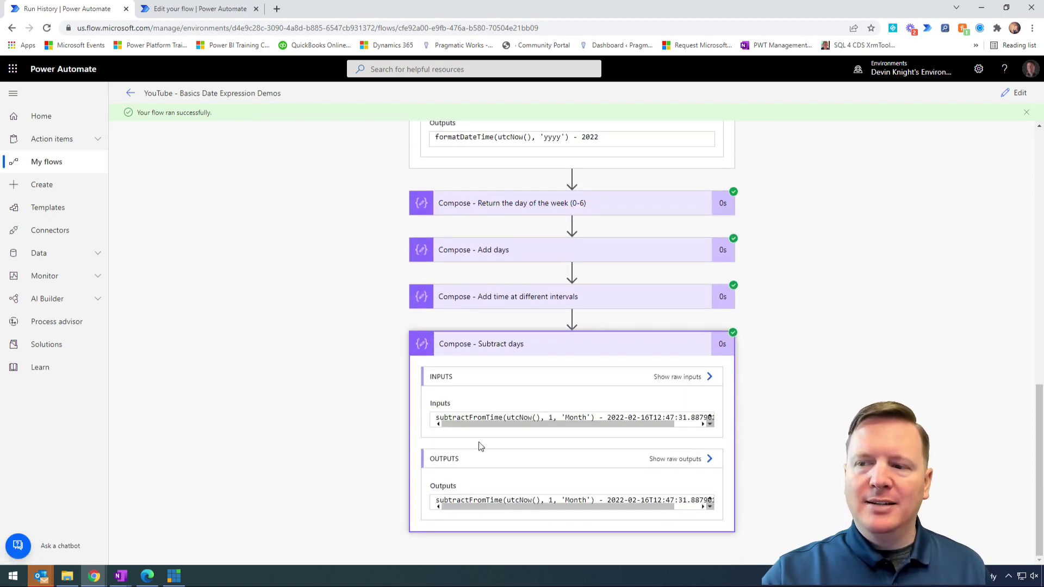
left_click_drag(595, 418, 425, 447)
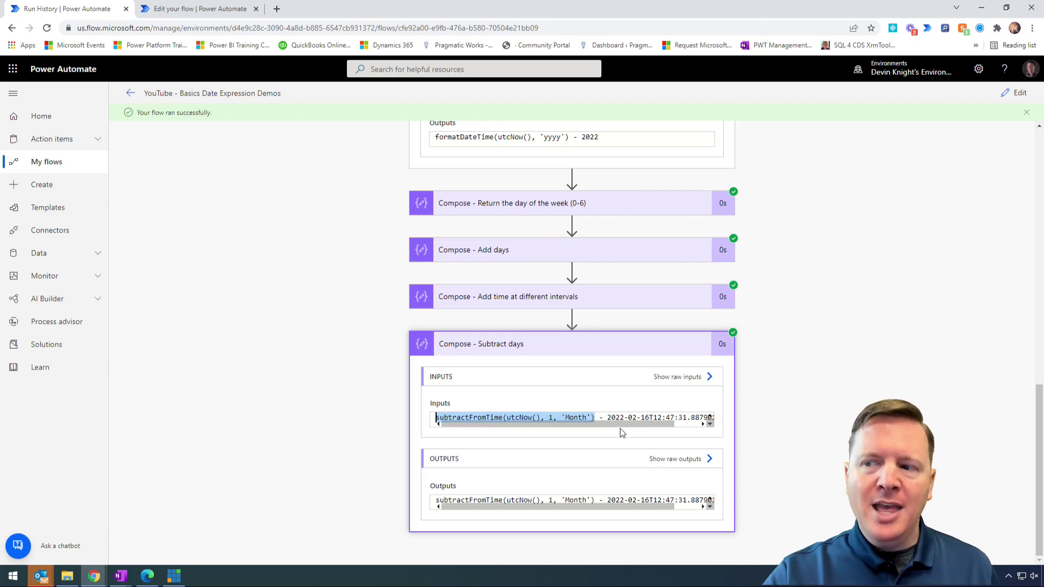
left_click_drag(625, 426, 653, 429)
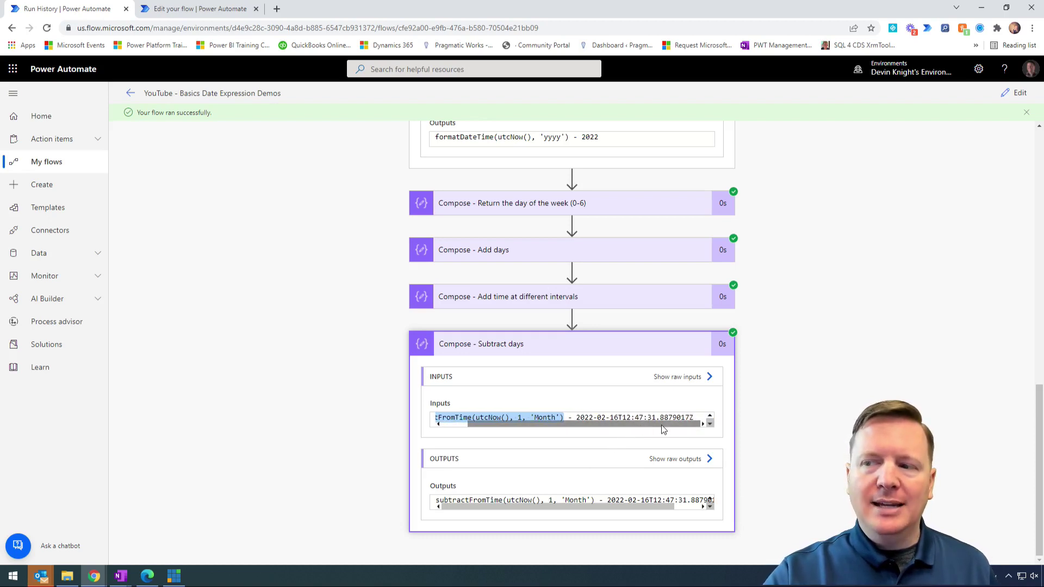
Step: Reopen the "Add time at different intervals" result and highlight the date format argument in its addToTime expression
left_click(501, 308)
scroll(544, 261, "down", 3)
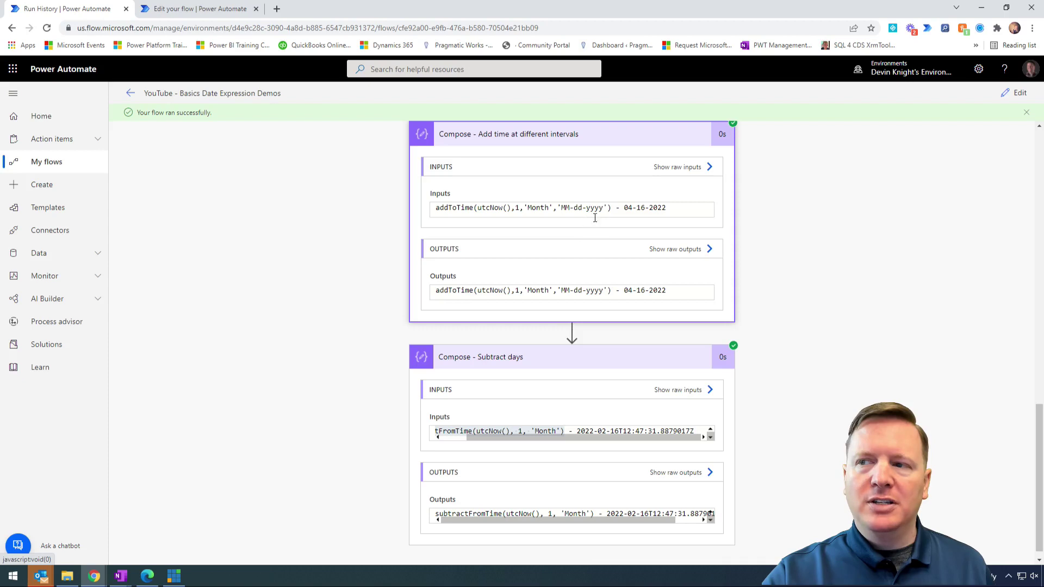
left_click_drag(609, 208, 558, 208)
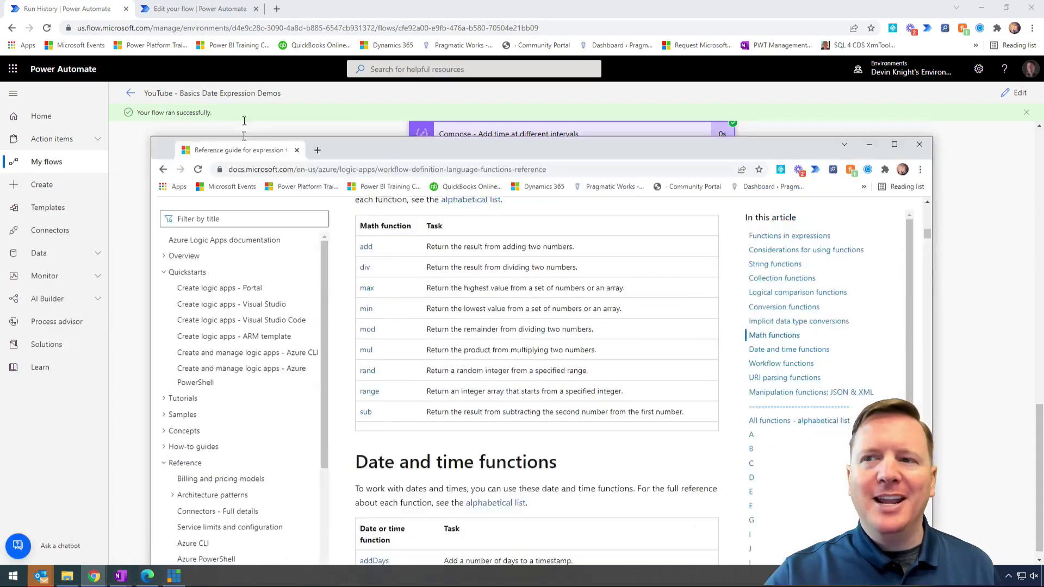
Step: Dock the expression functions reference page as a tab in the main browser window beside the run history
left_click_drag(303, 139, 198, 9)
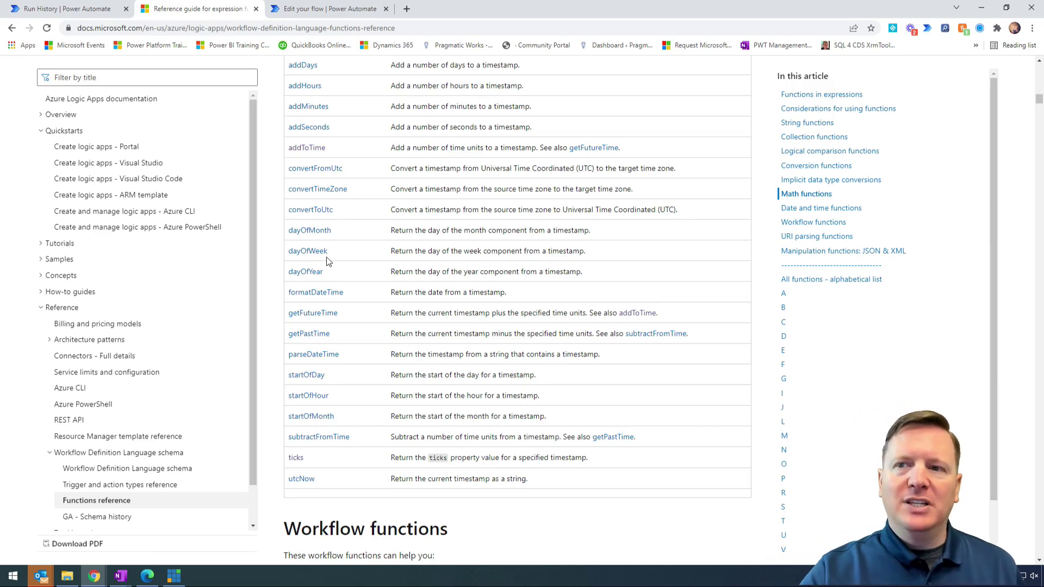
Step: Consult the date and time functions list and dock the addToTime reference page as a tab beside it in the main browser window
scroll(333, 261, "up", 1)
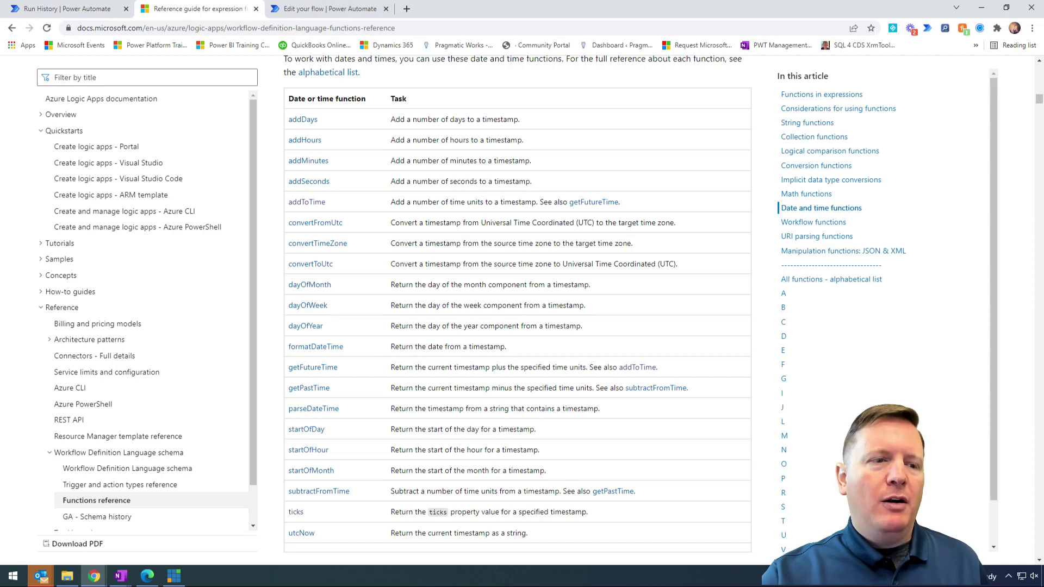
left_click_drag(174, 125, 312, 5)
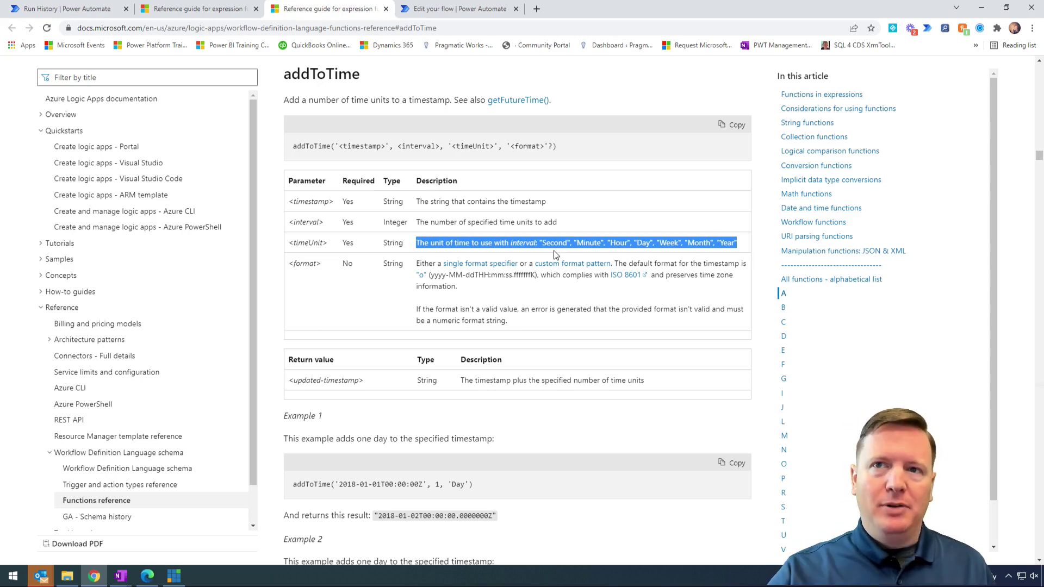
Step: Return to the flow's run history and collapse the expanded Compose results from "Subtract days" up through "Return a formatted date"
left_click(76, 8)
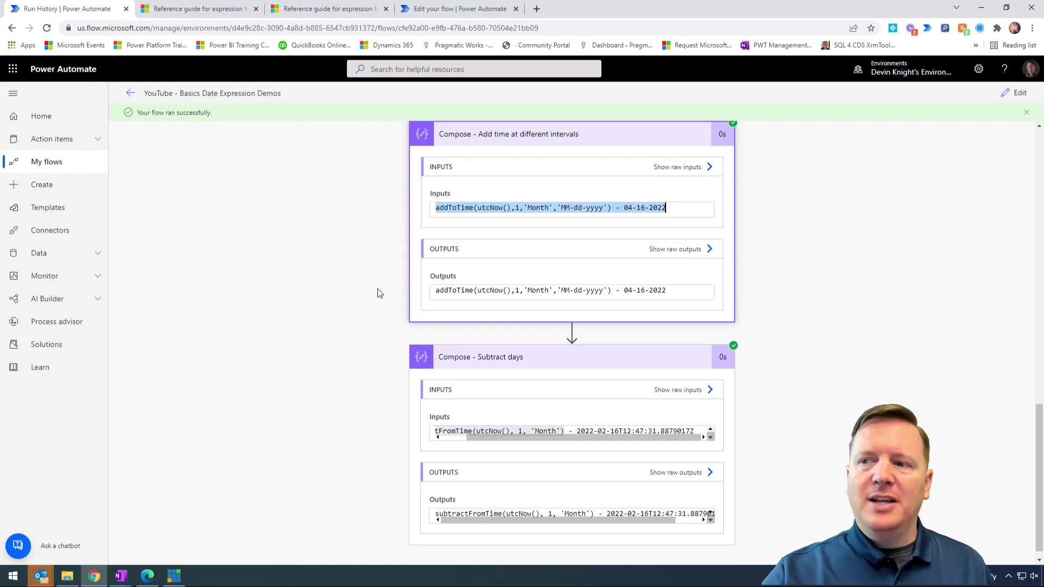
scroll(397, 312, "down", 1)
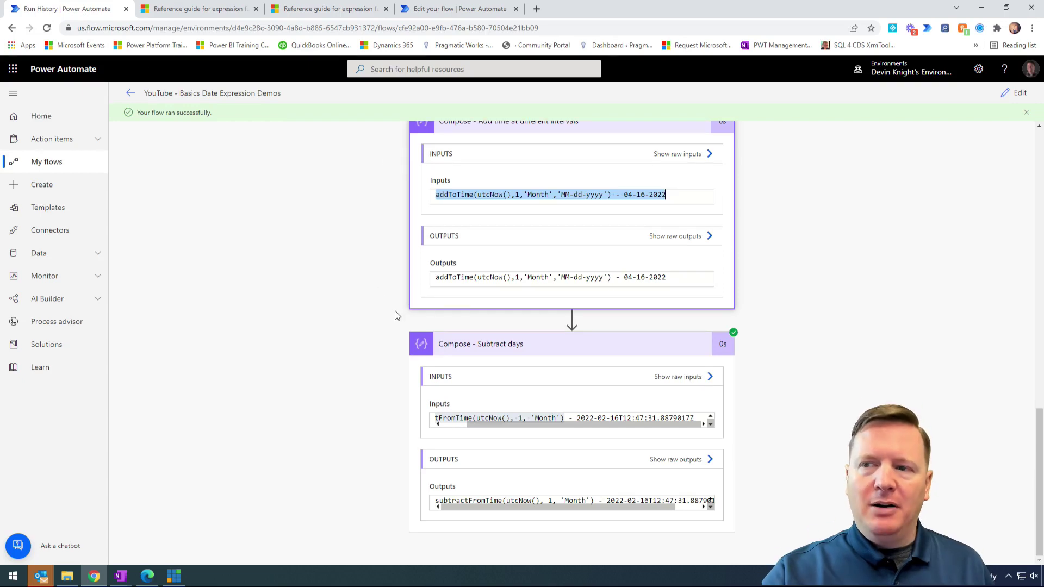
left_click(499, 352)
left_click(527, 299)
scroll(538, 256, "up", 1)
left_click(545, 214)
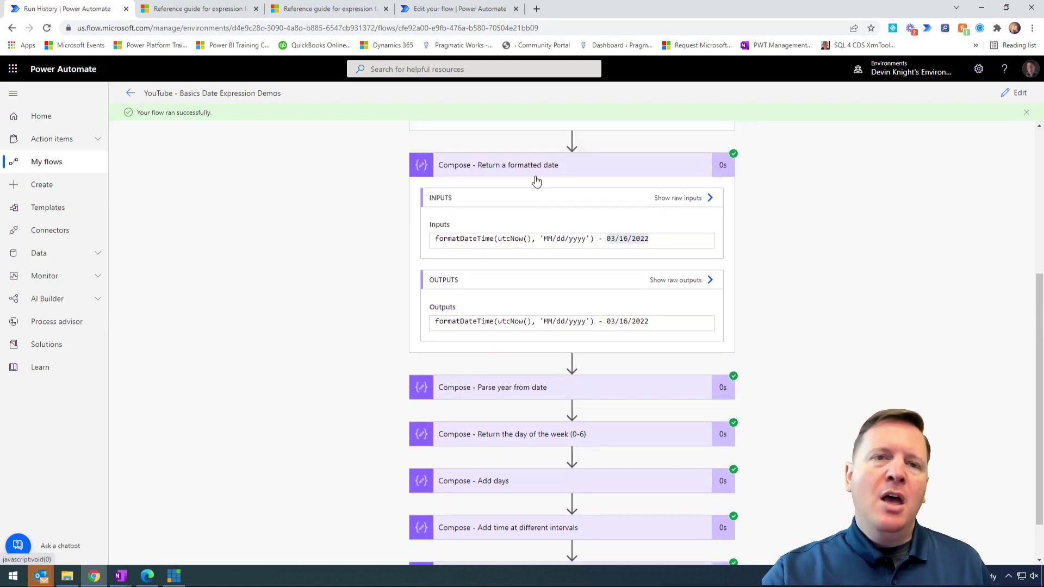
left_click(536, 181)
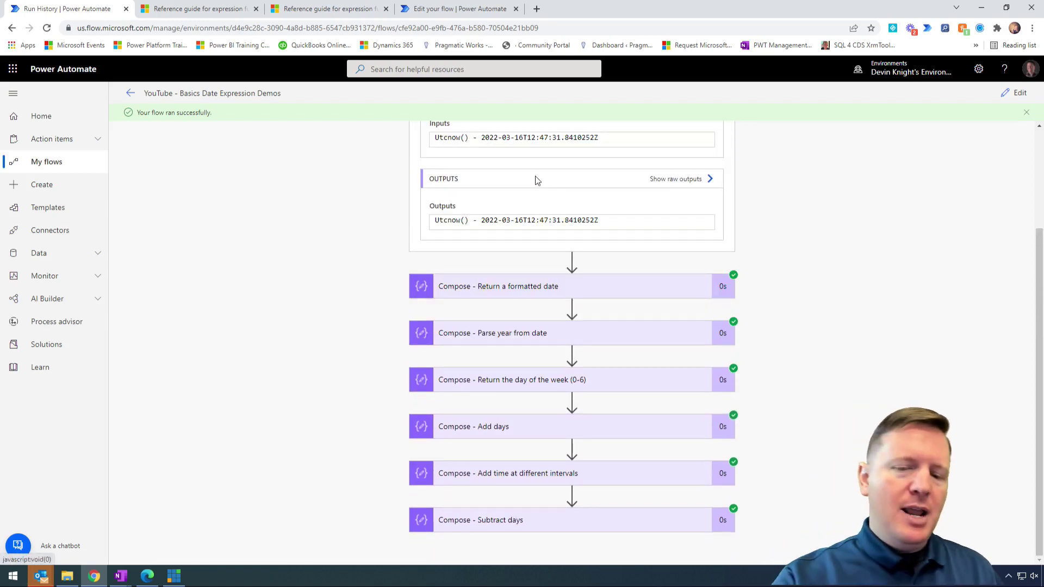